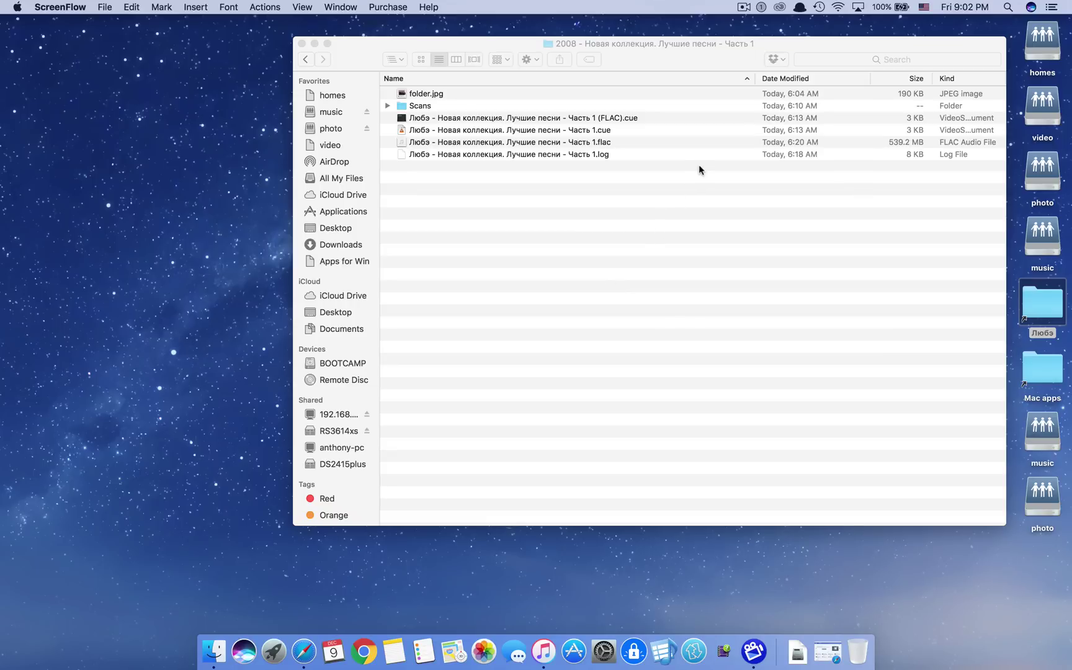
- Select the 539.2 MB FLAC album file in the Finder album folder
left_click(633, 145)
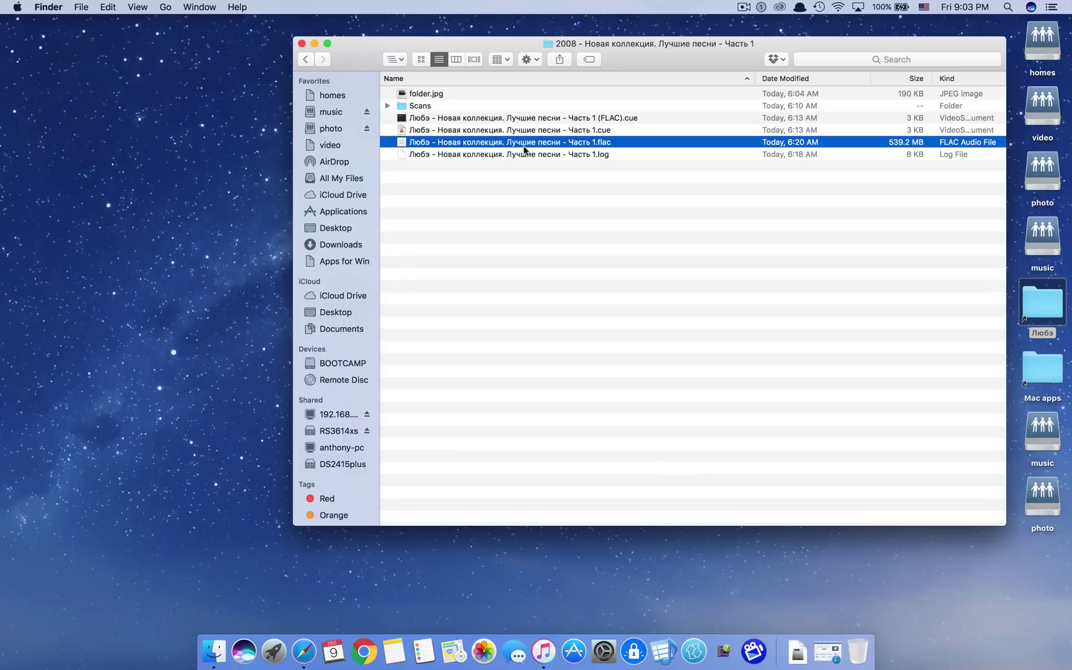
right_click(524, 148)
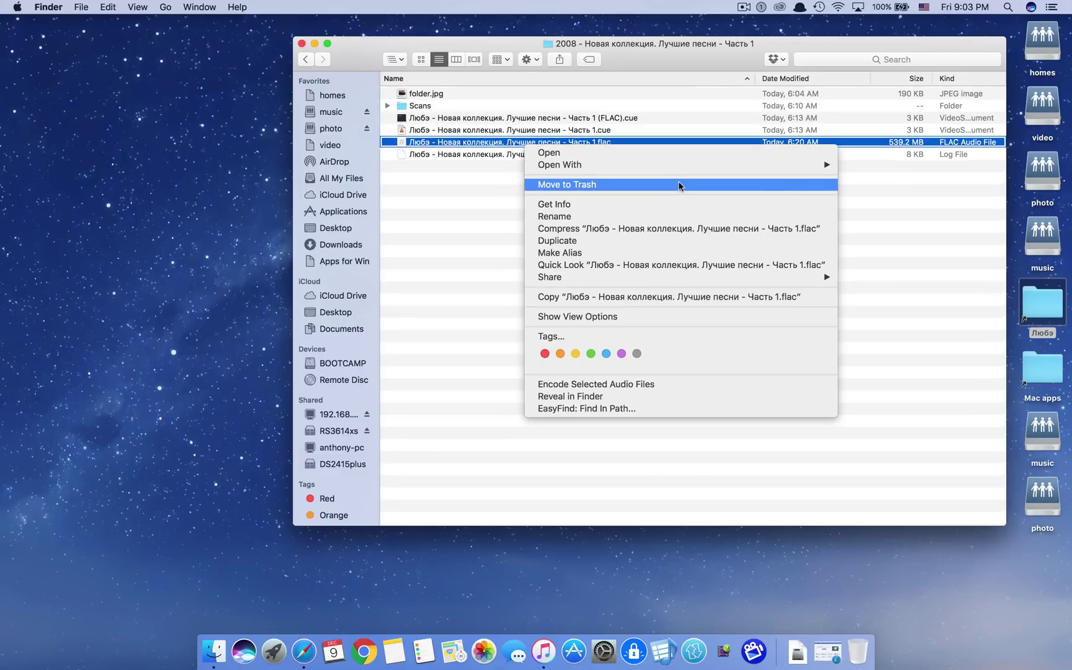
mouse_move(703, 168)
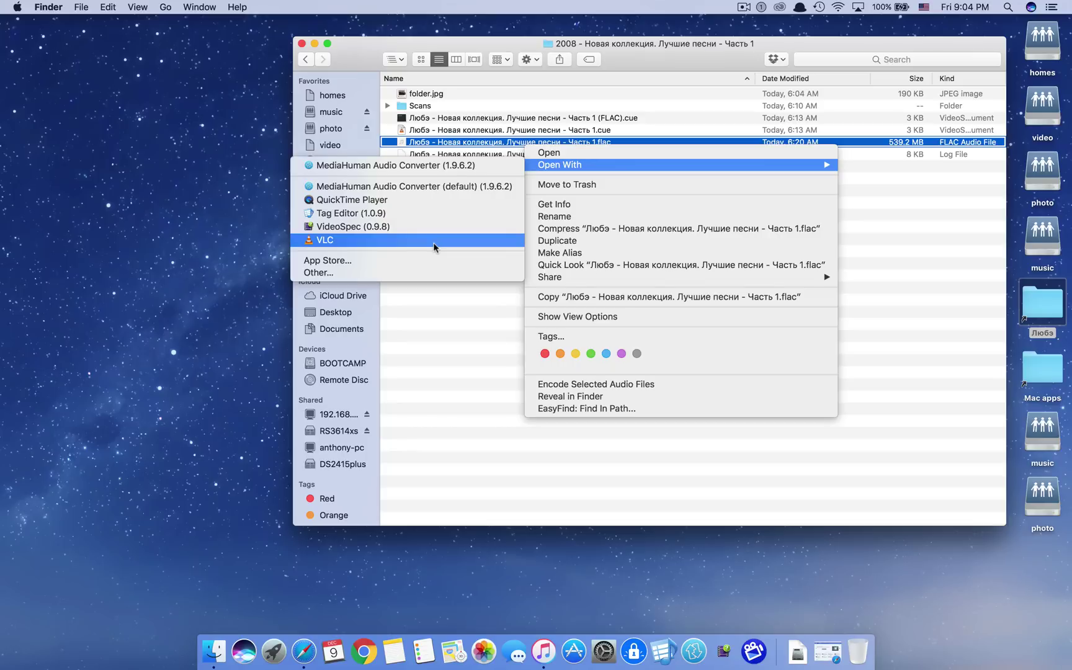
left_click(450, 315)
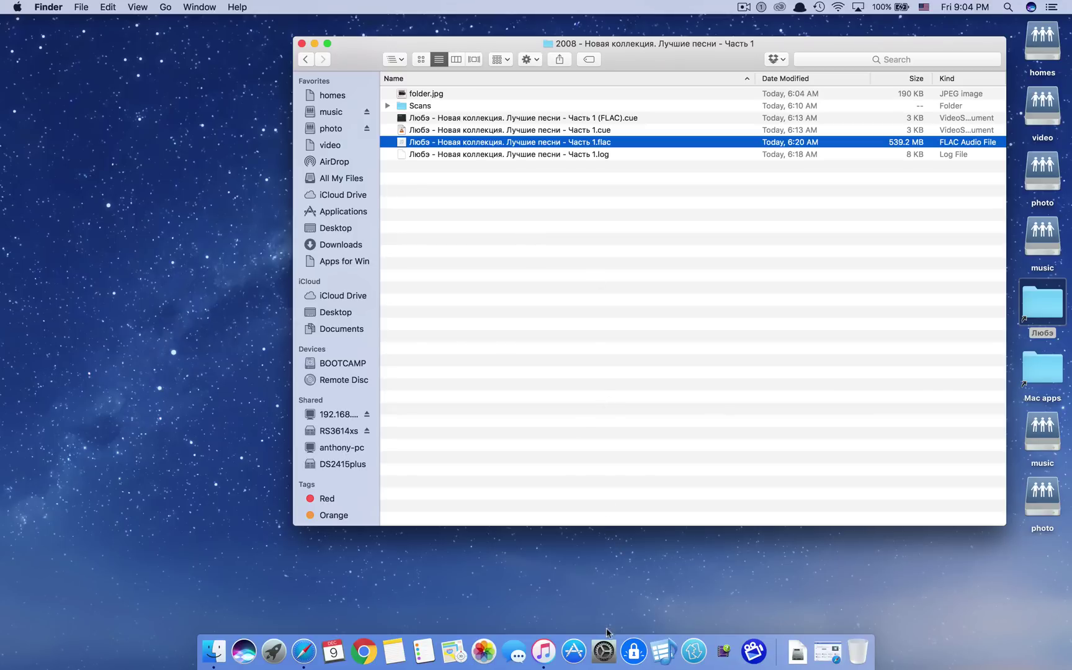
left_click(603, 652)
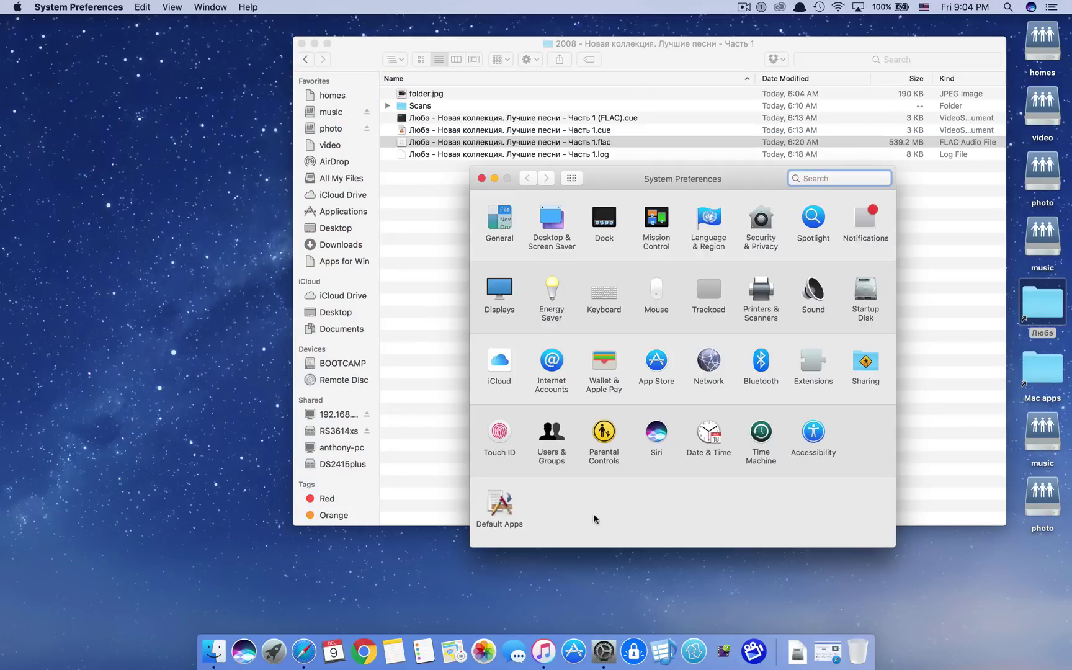
left_click(509, 502)
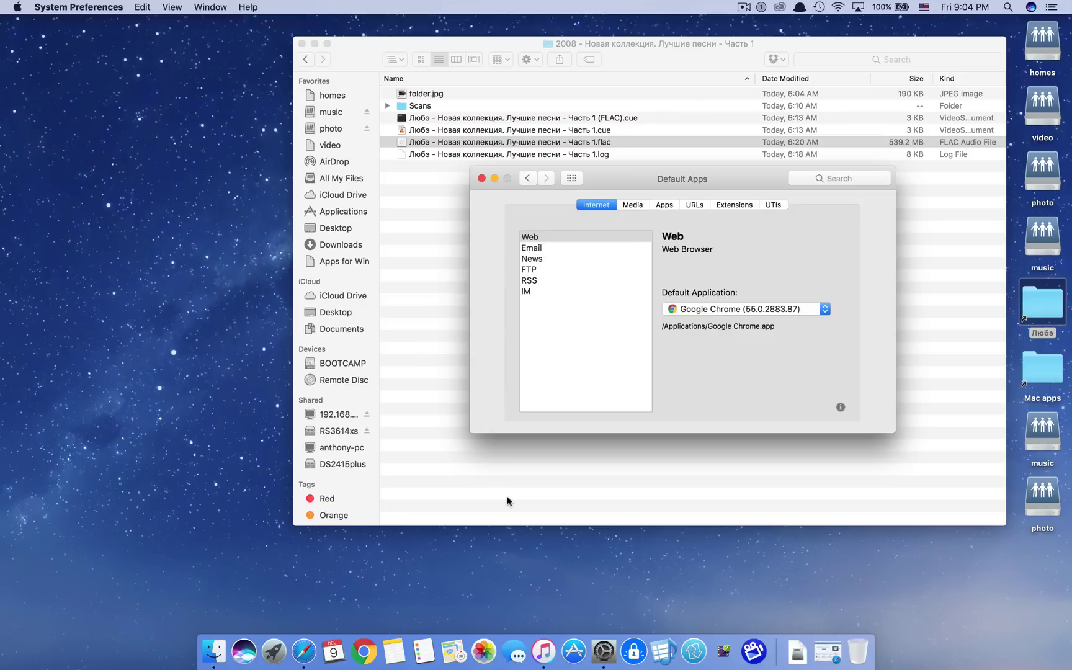
left_click(734, 207)
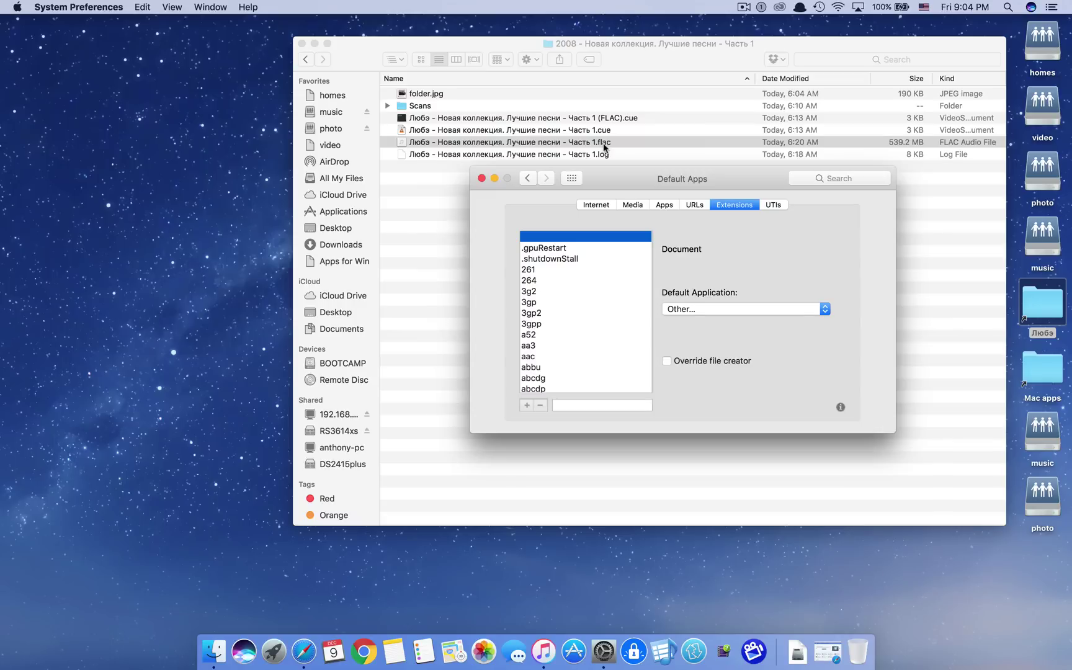
left_click(483, 179)
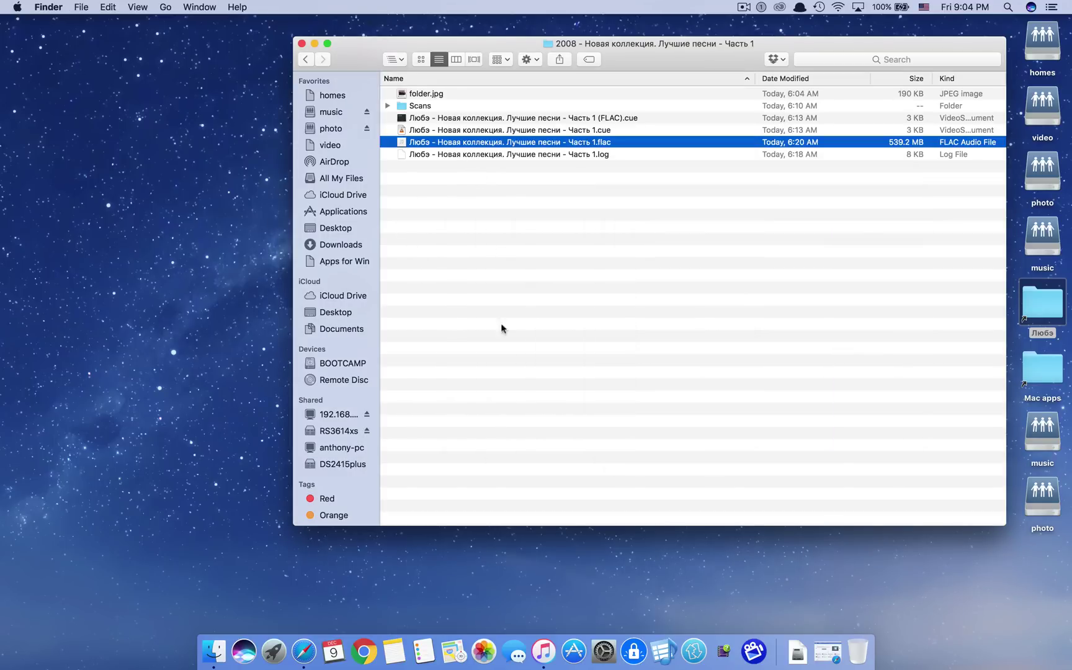
- Open the free Audio Converter 1.9.6.2 page on mediahuman.com in Safari, then minimize Safari
left_click(307, 653)
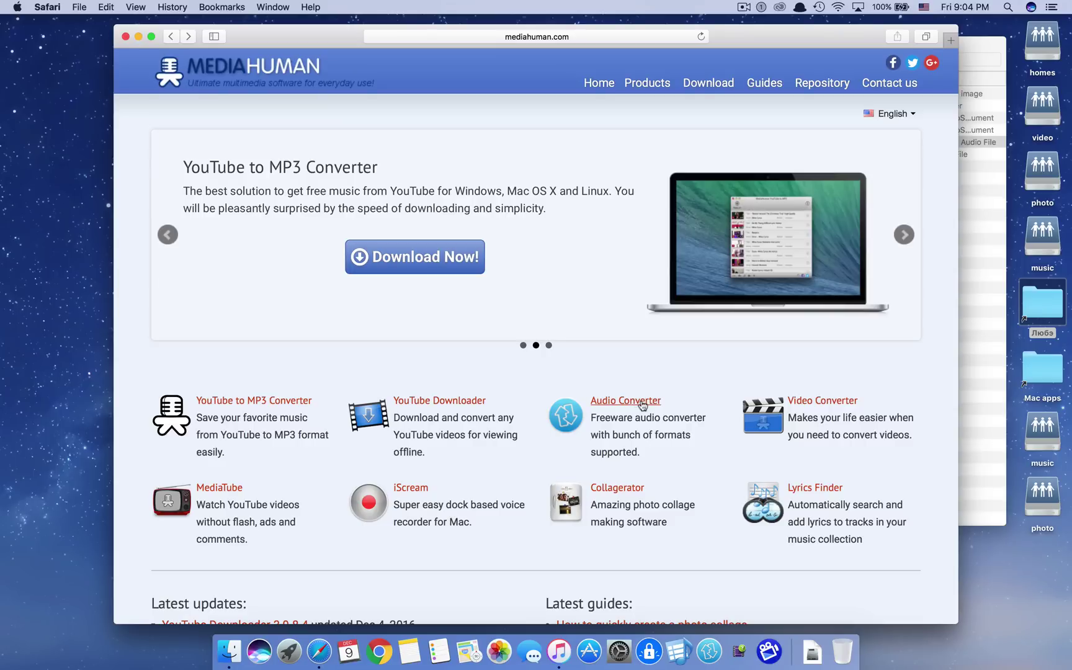
left_click(642, 406)
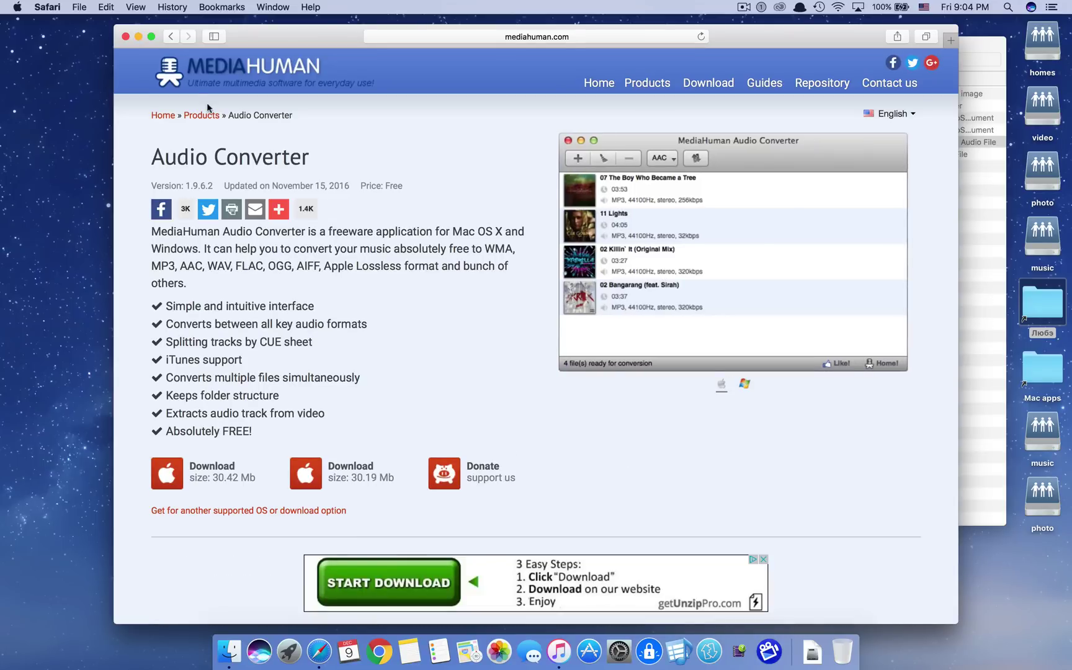
left_click(138, 36)
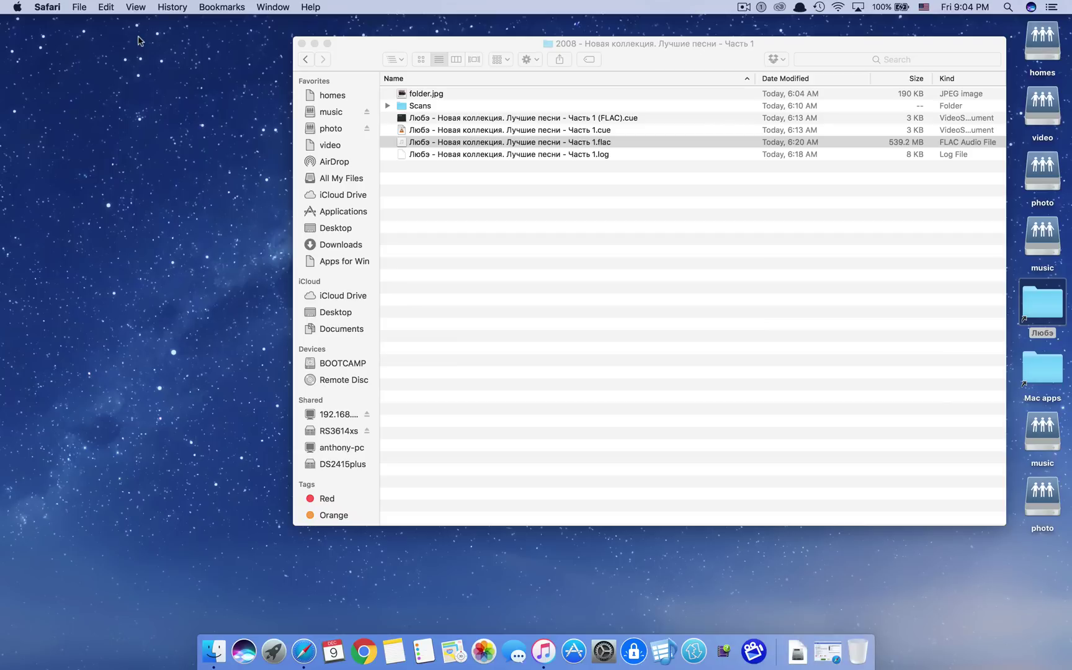
- Open the FLAC album from Finder in MediaHuman Audio Converter, listing its 19 split tracks
left_click(490, 180)
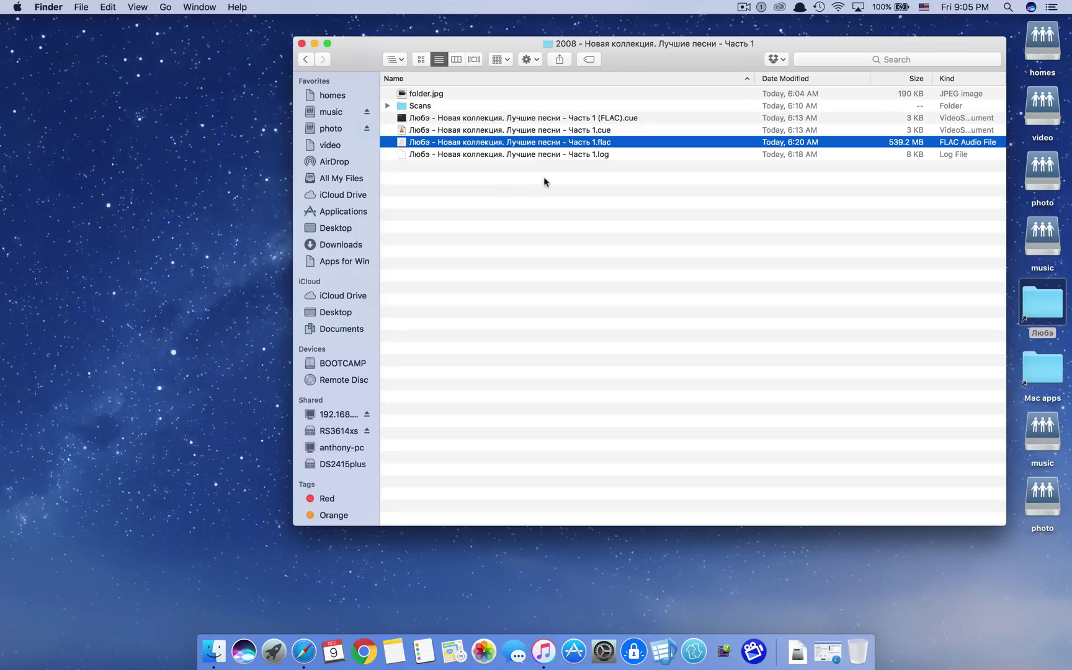
double_click(490, 143)
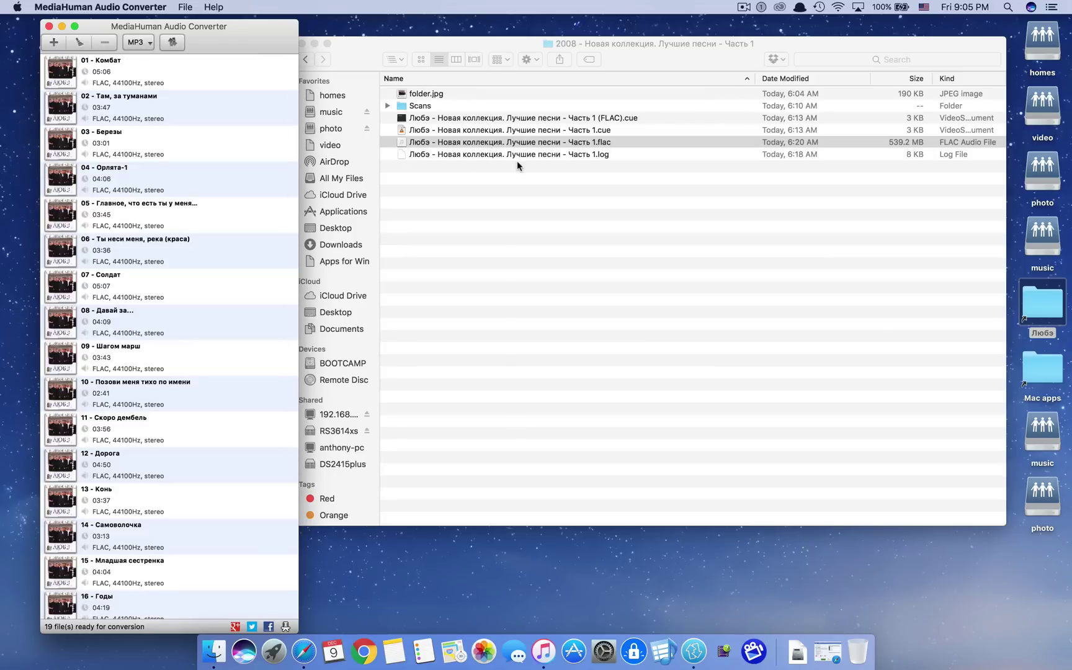
scroll(210, 348, "down", 5)
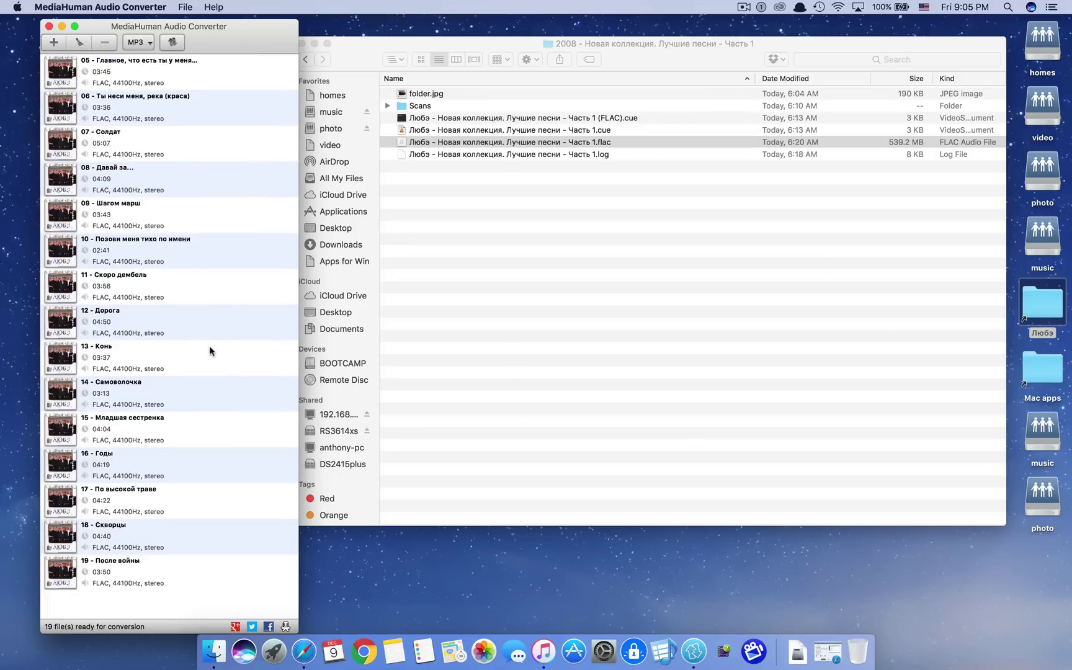
scroll(210, 351, "up", 5)
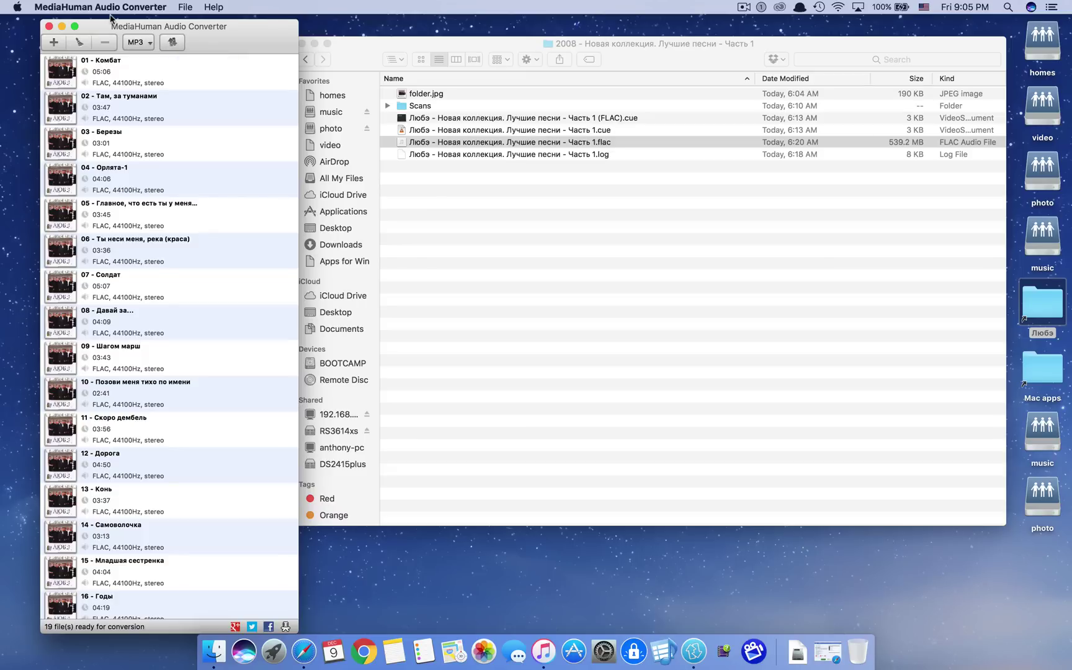
- In Preferences' Output settings, keep MP3 at 320kbps saved to the source folder
left_click(77, 7)
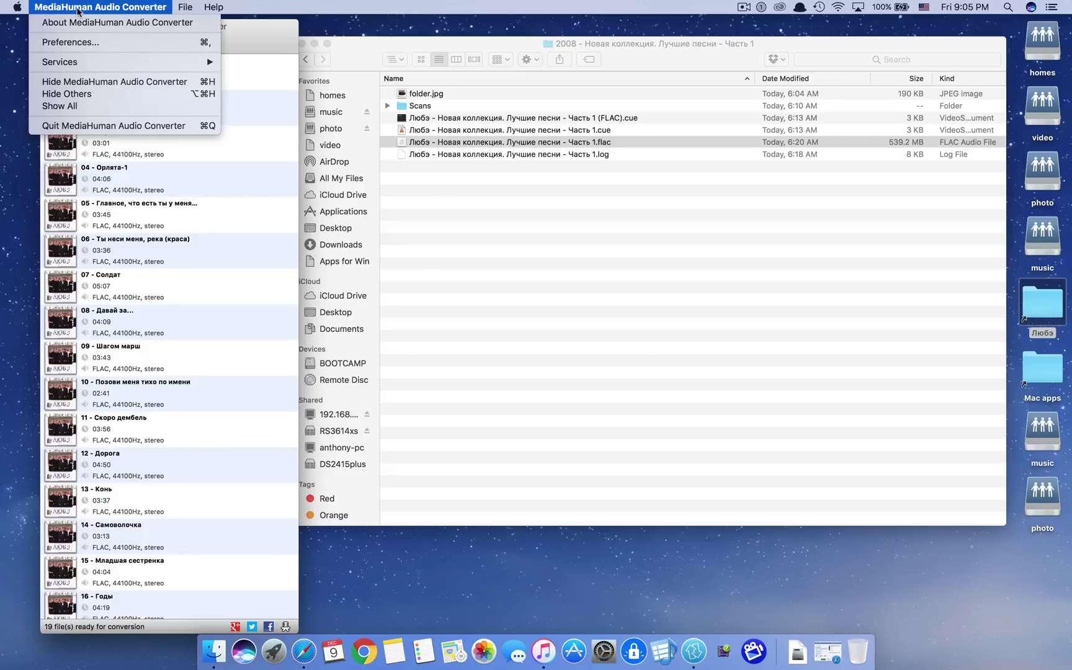
left_click(82, 42)
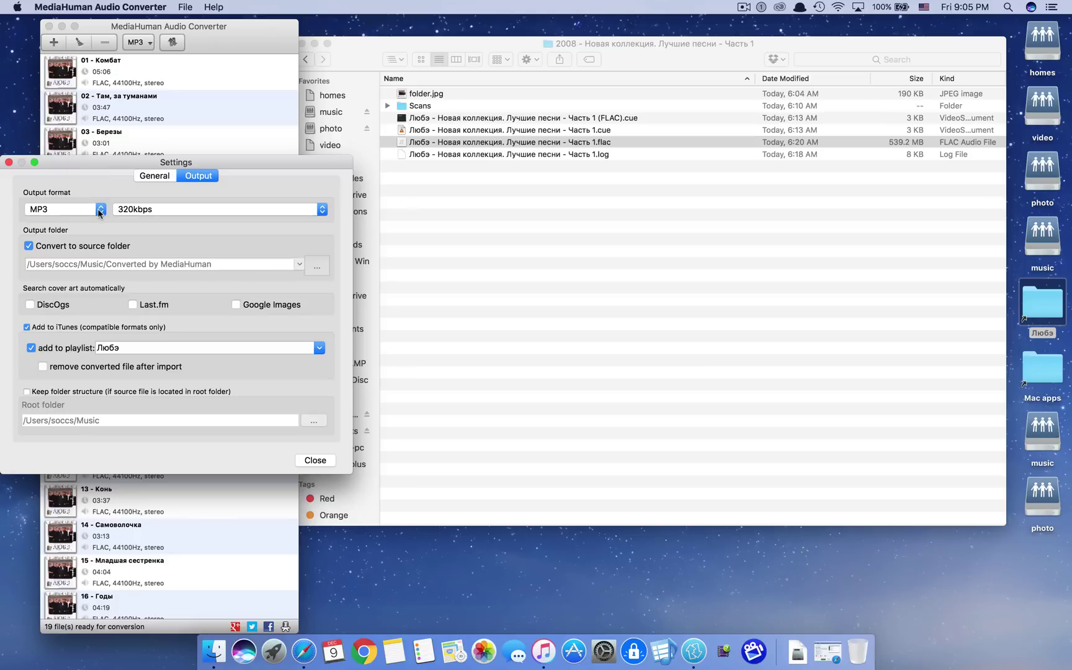
left_click(100, 211)
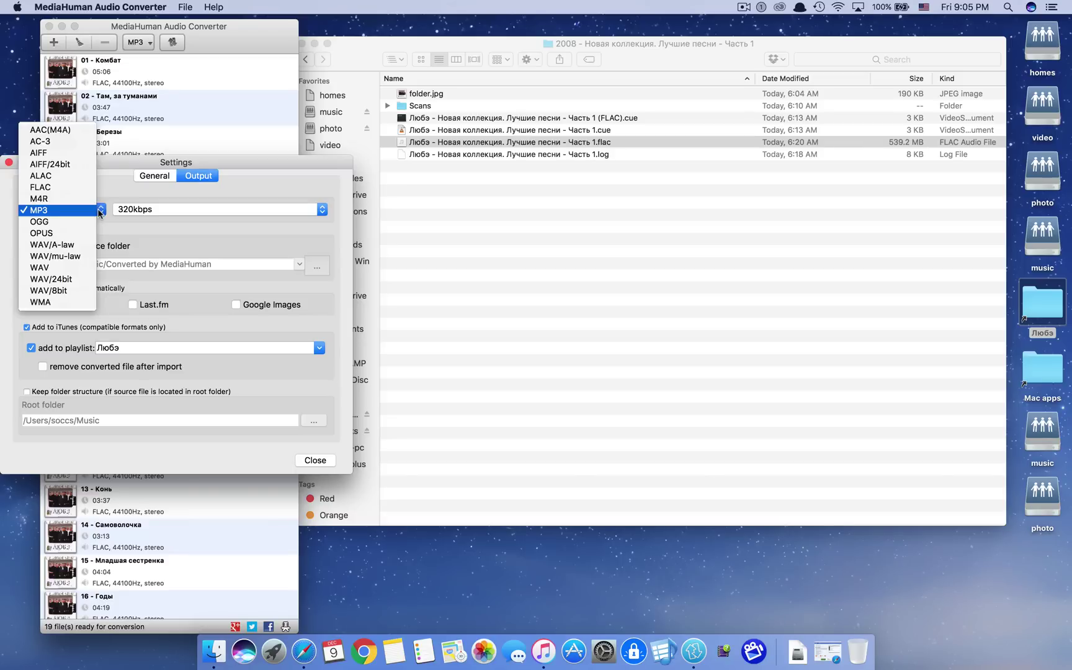
left_click(99, 212)
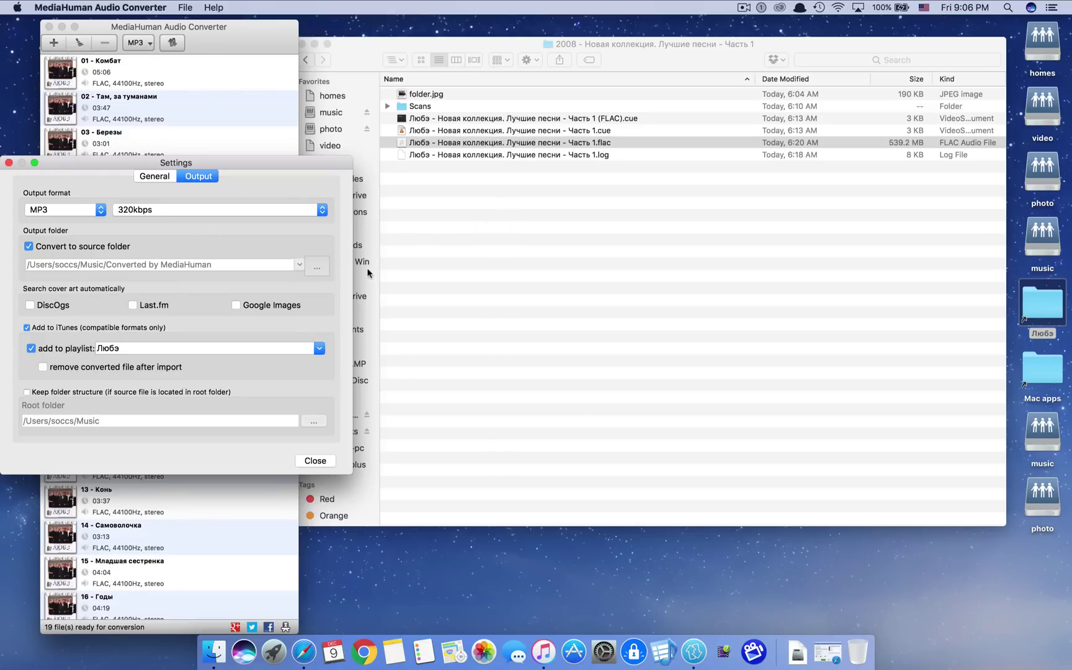
- Close Settings and start converting the 19 tracks to MP3
left_click(315, 461)
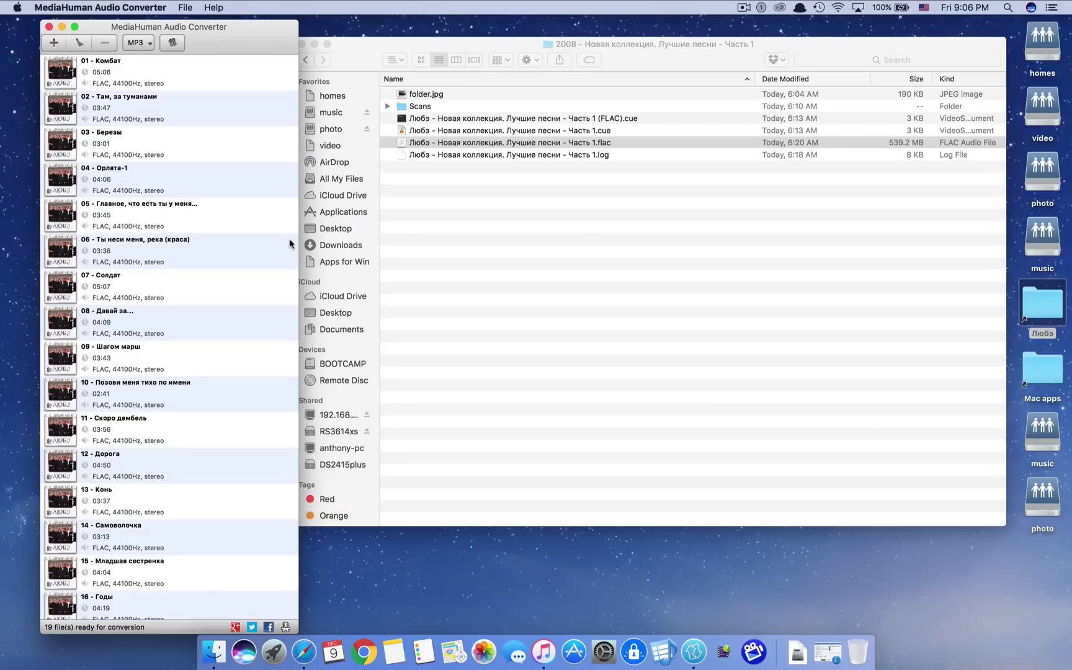
left_click(180, 43)
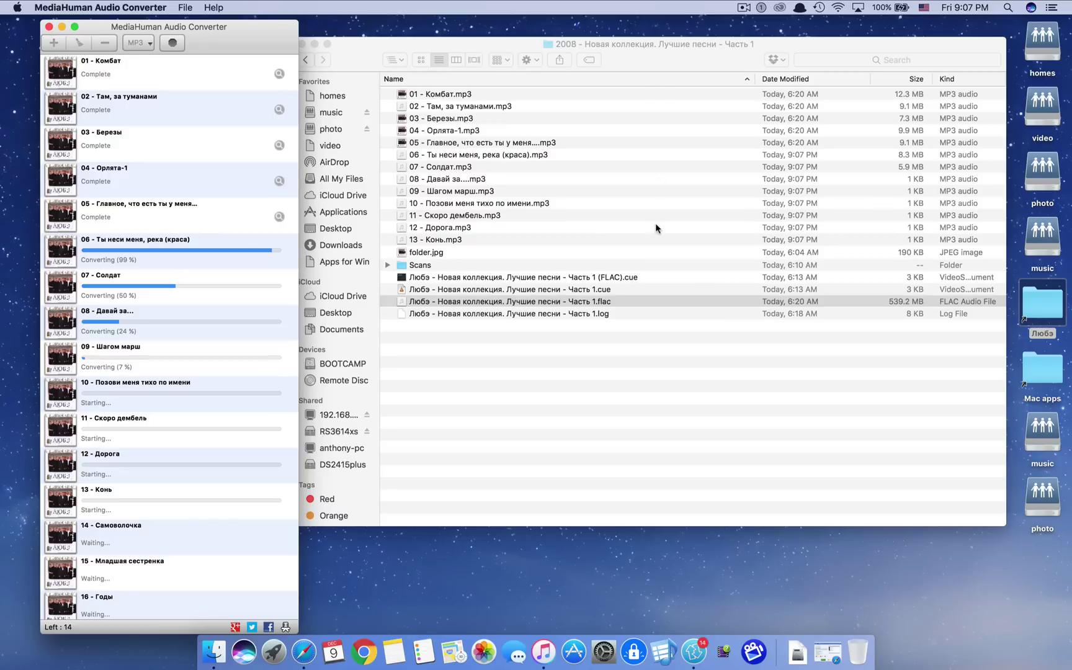
- Open the Default Apps pane in System Preferences, then close it again
left_click(594, 641)
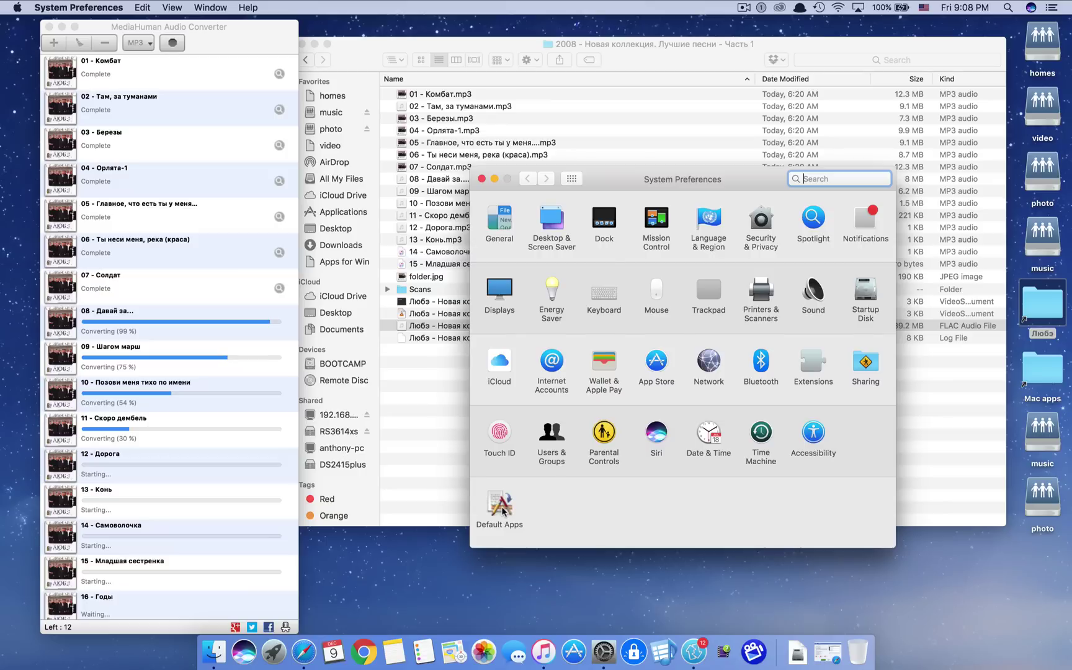
left_click(500, 506)
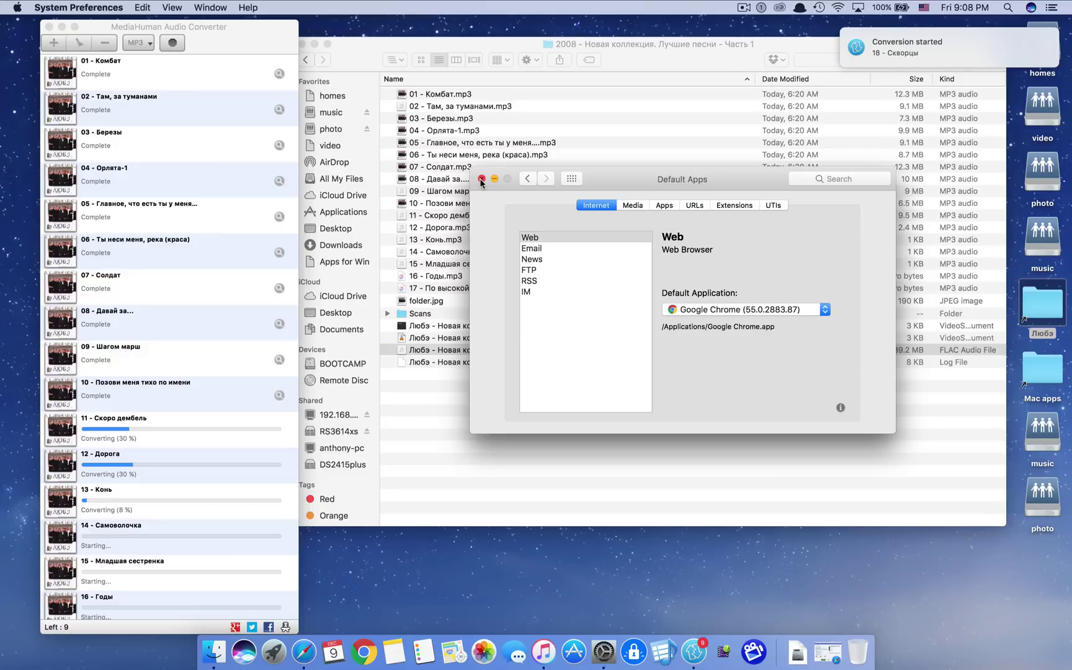
left_click(481, 179)
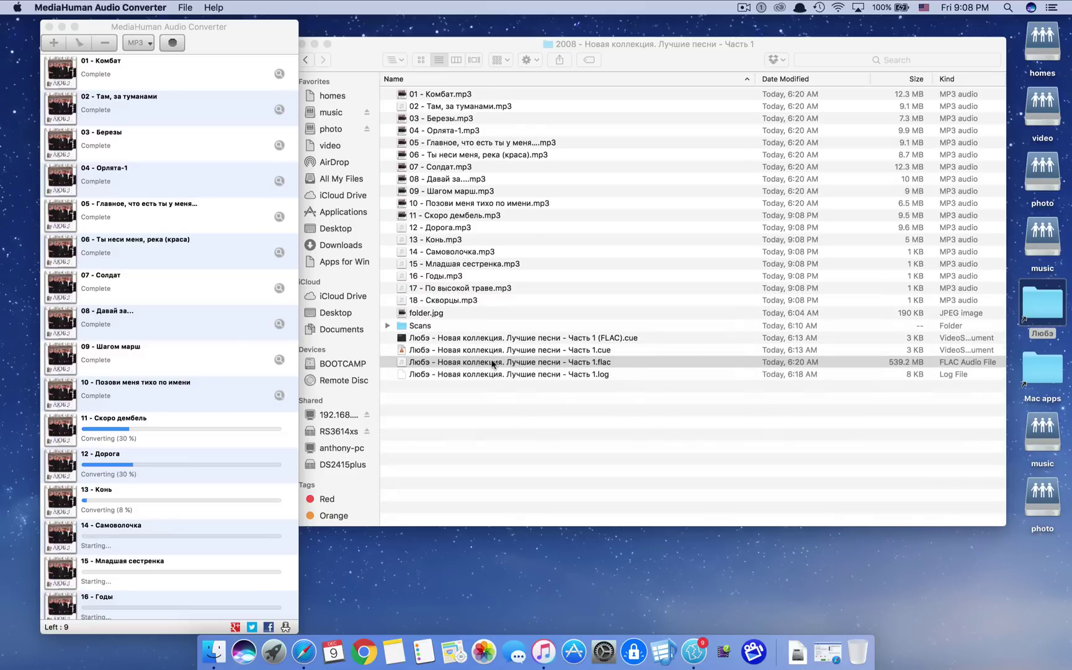
- Choose Open With > Other… for the FLAC file and select MediaHuman Audio Converter
right_click(497, 364)
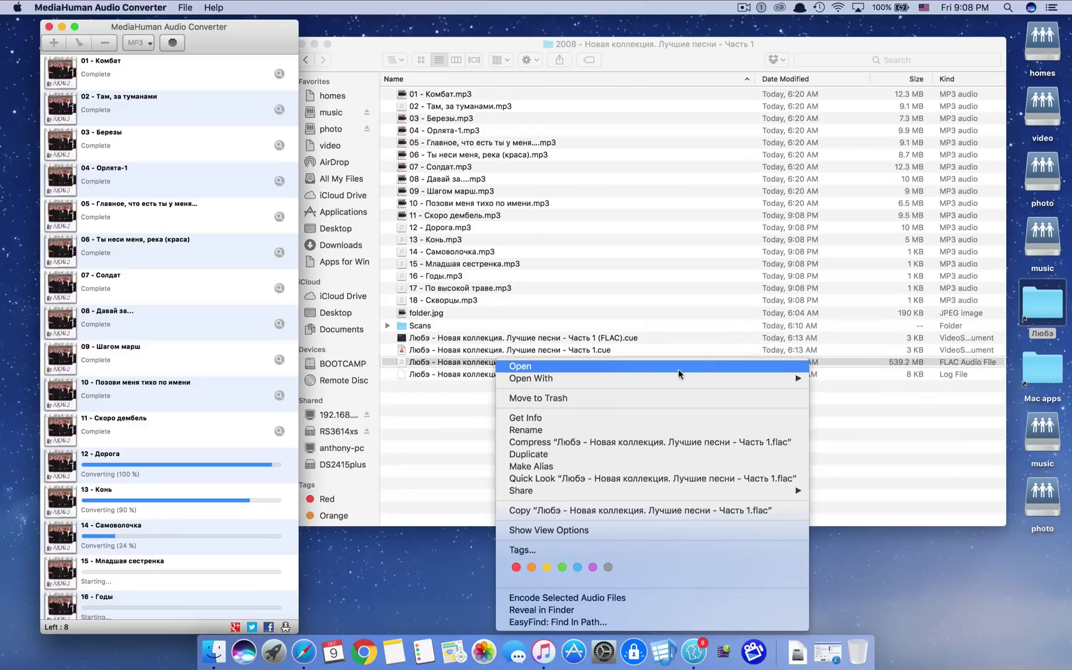
mouse_move(699, 378)
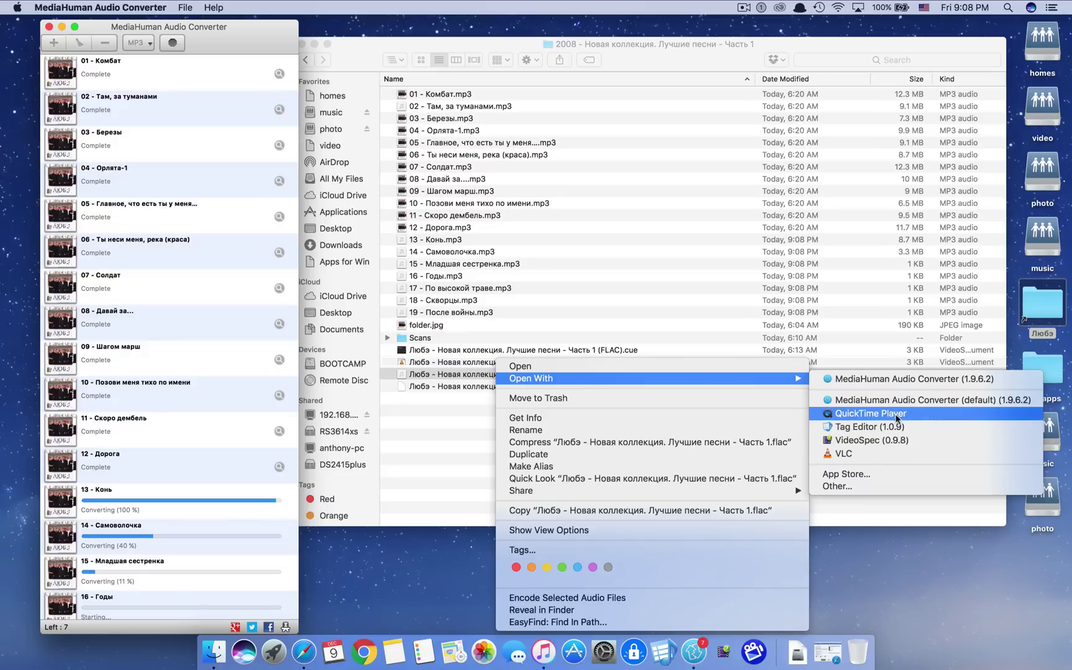
left_click(867, 487)
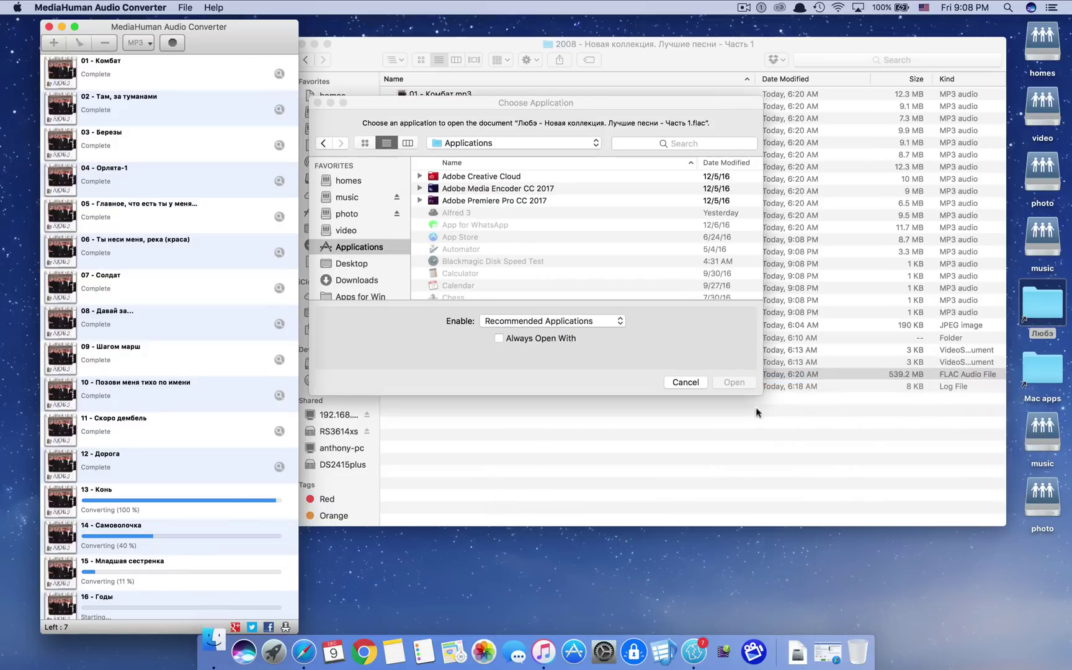
scroll(581, 219, "down", 10)
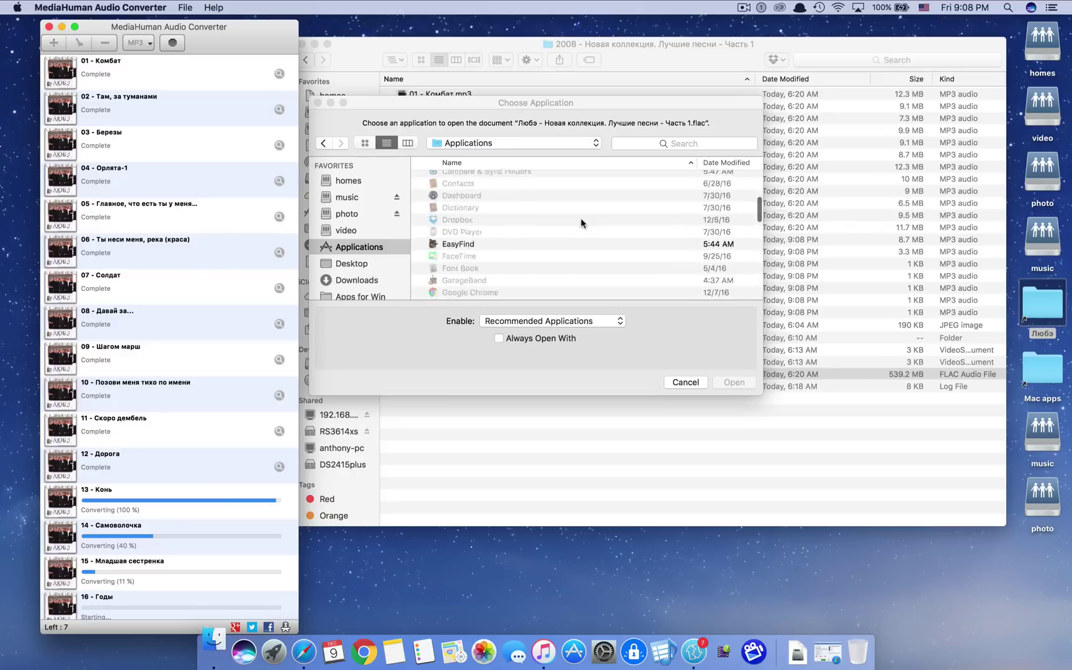
scroll(581, 217, "down", 5)
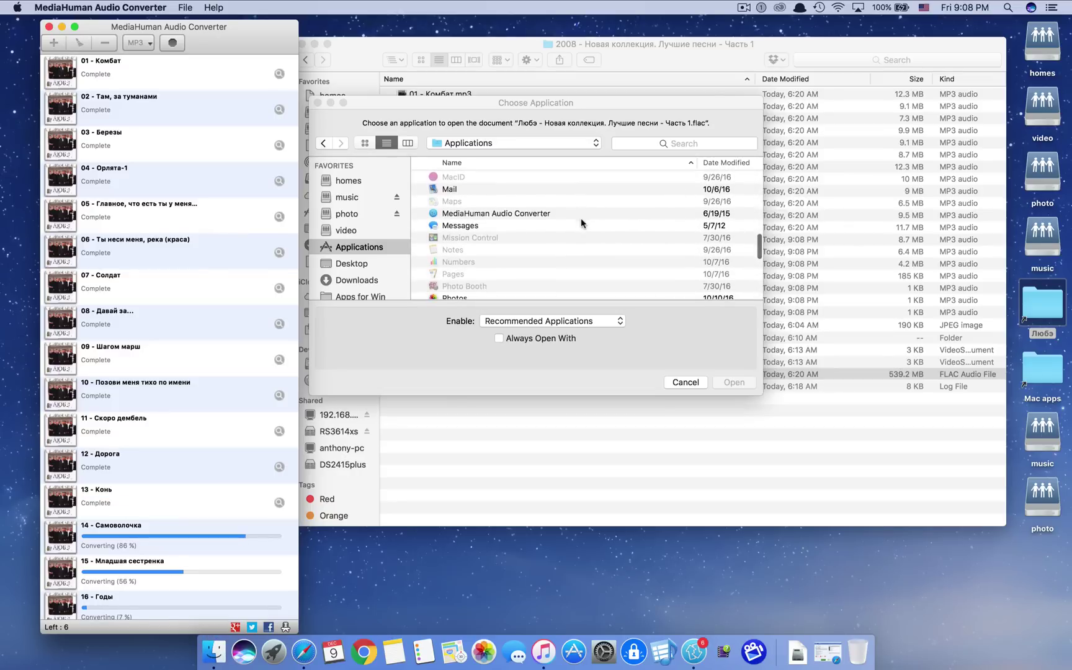
left_click(547, 213)
left_click(538, 213)
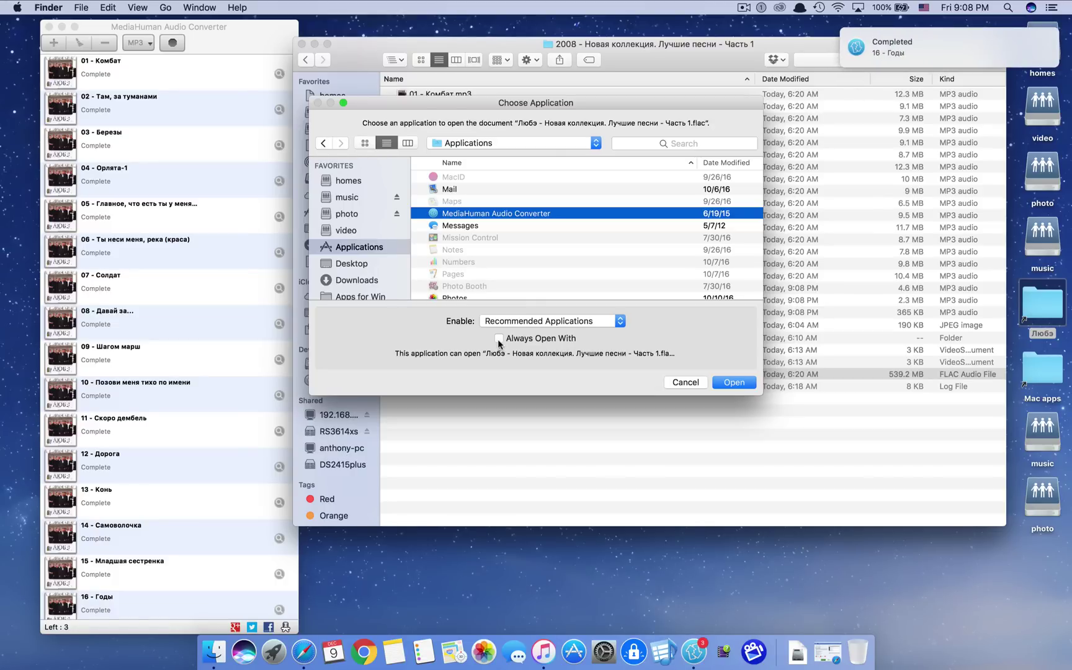
- Scroll the Applications list and type 'media' to locate MediaHuman Audio Converter
scroll(571, 230, "up", 1)
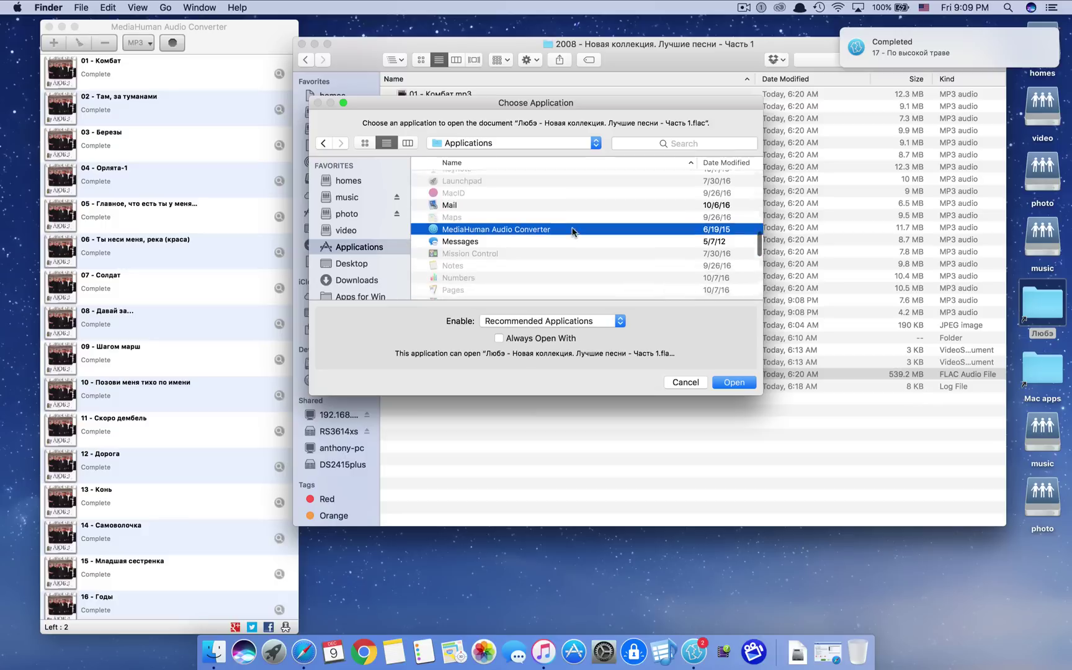
scroll(573, 232, "down", 10)
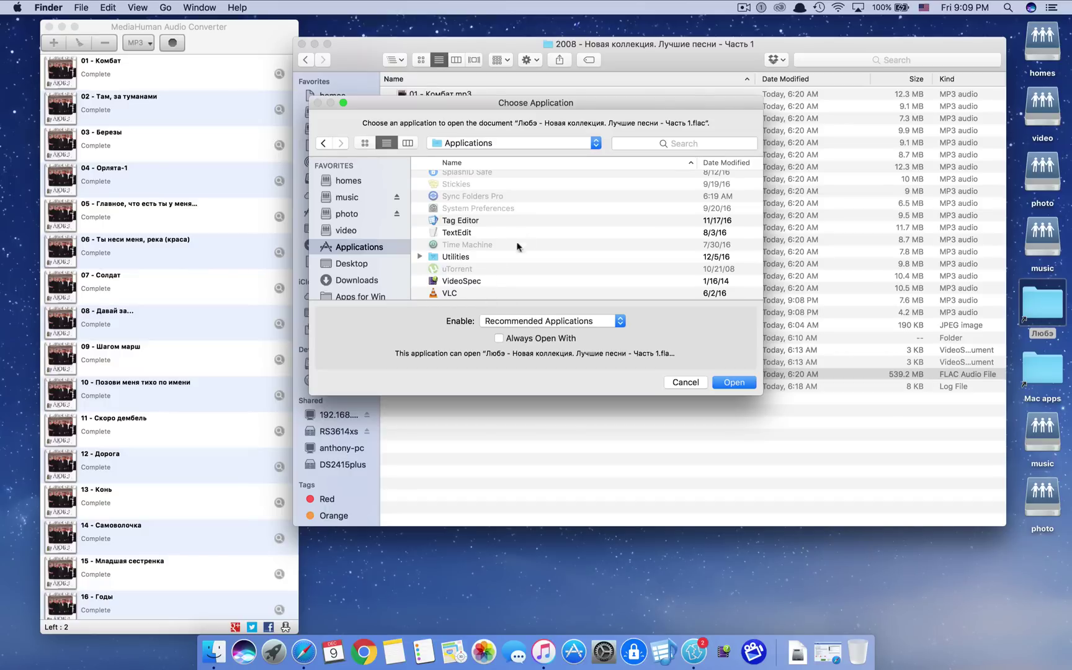
scroll(523, 239, "up", 5)
scroll(523, 238, "up", 1)
scroll(523, 238, "down", 3)
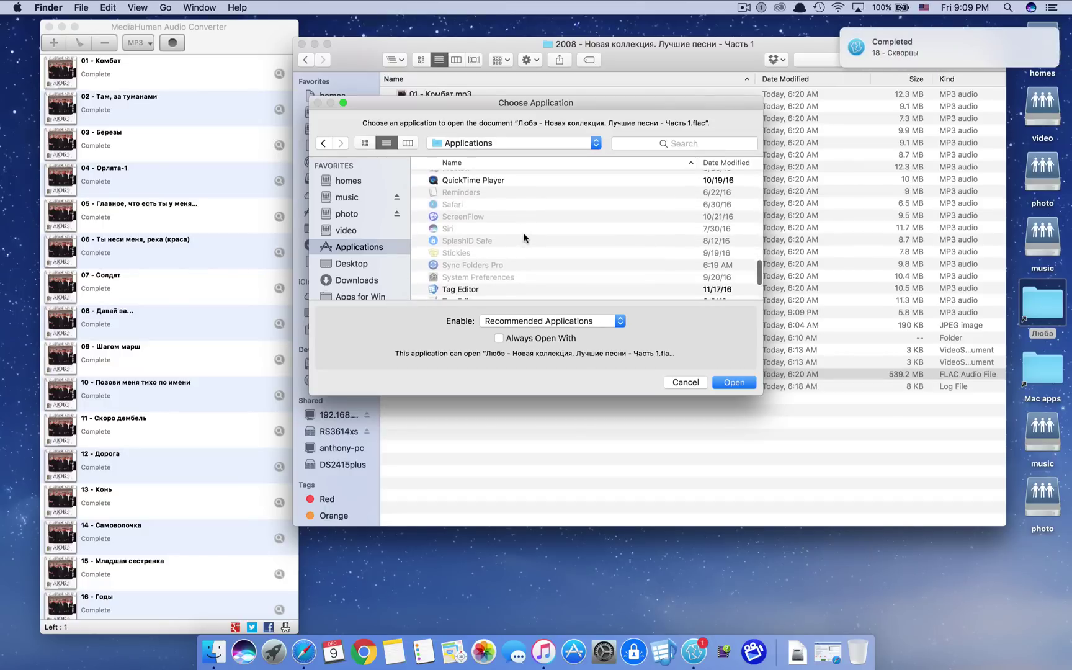
scroll(523, 238, "up", 5)
type("media")
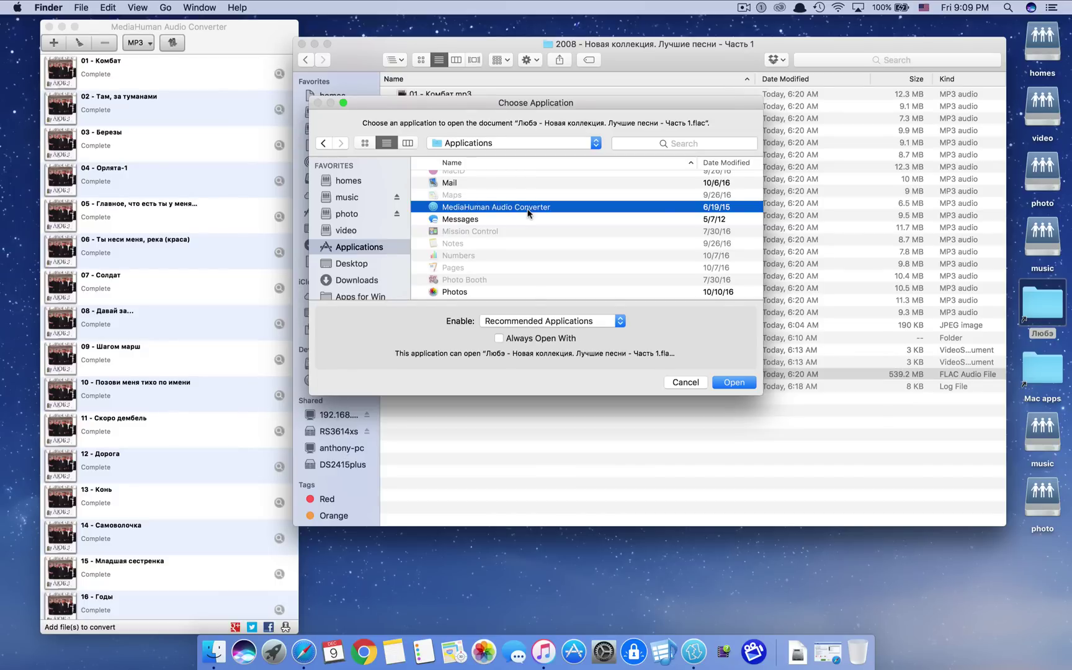
- Cancel the application chooser and view Default Apps by file extension in System Preferences
left_click(682, 382)
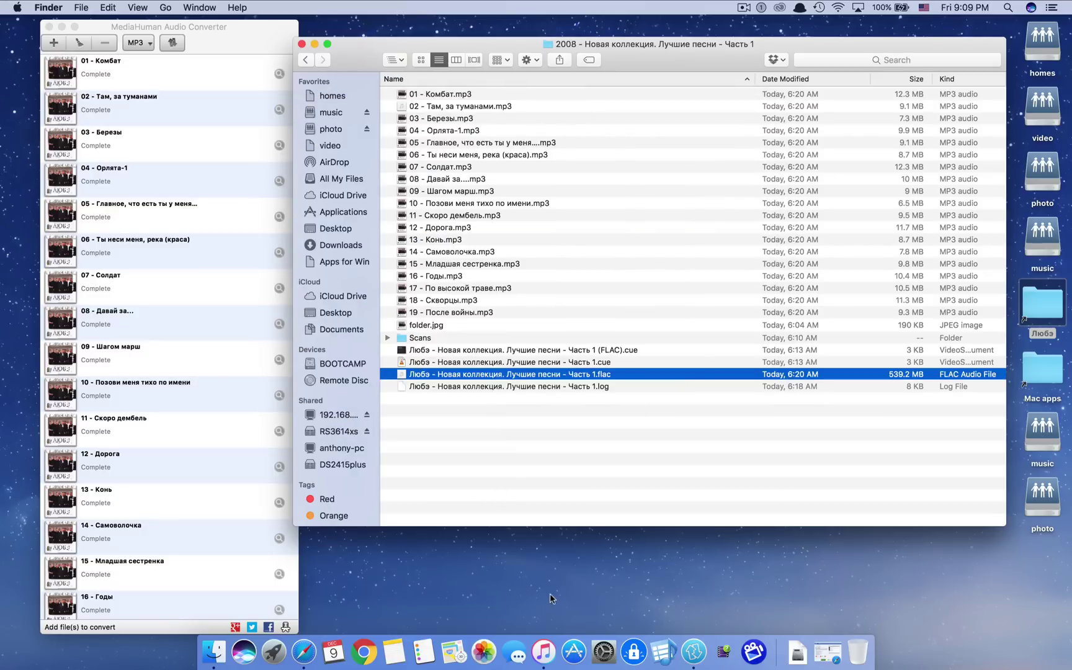
left_click(604, 652)
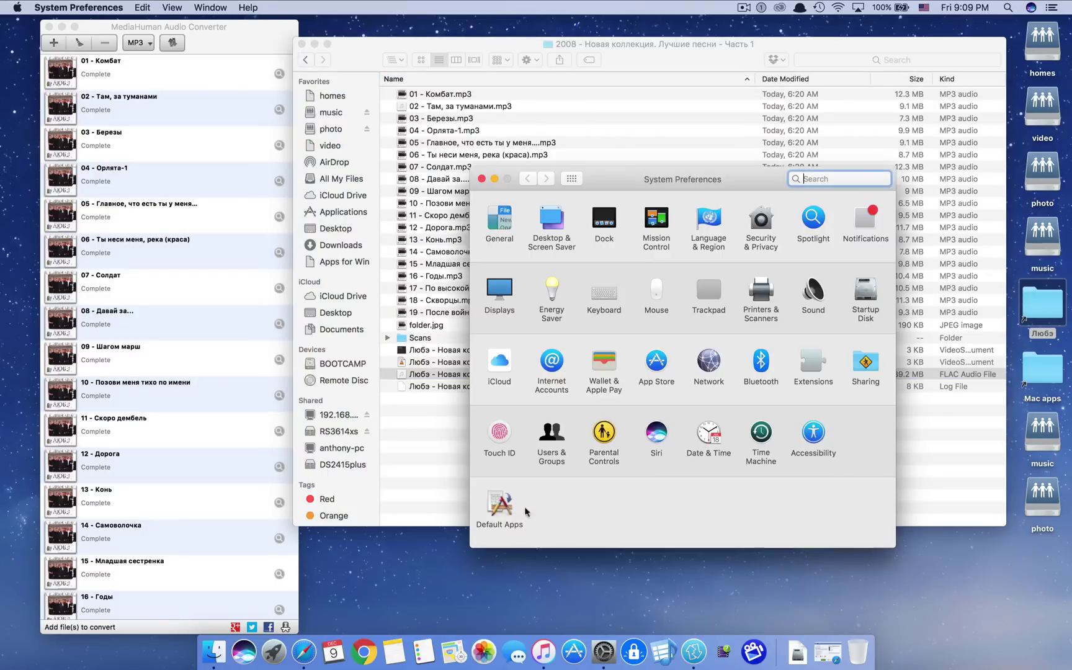
left_click(499, 506)
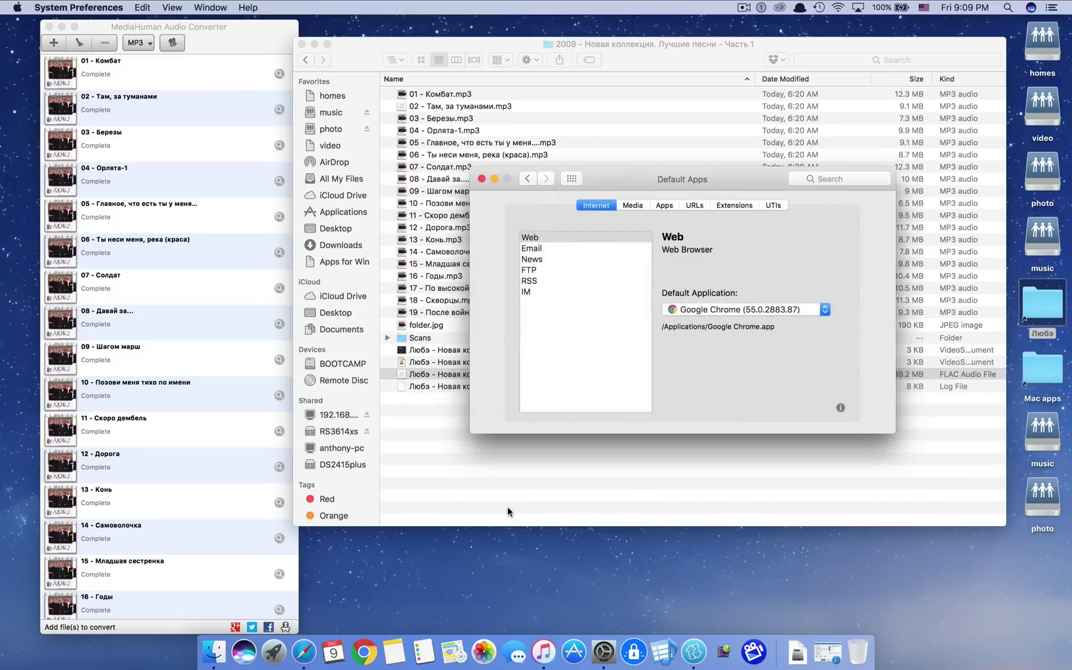
left_click(733, 206)
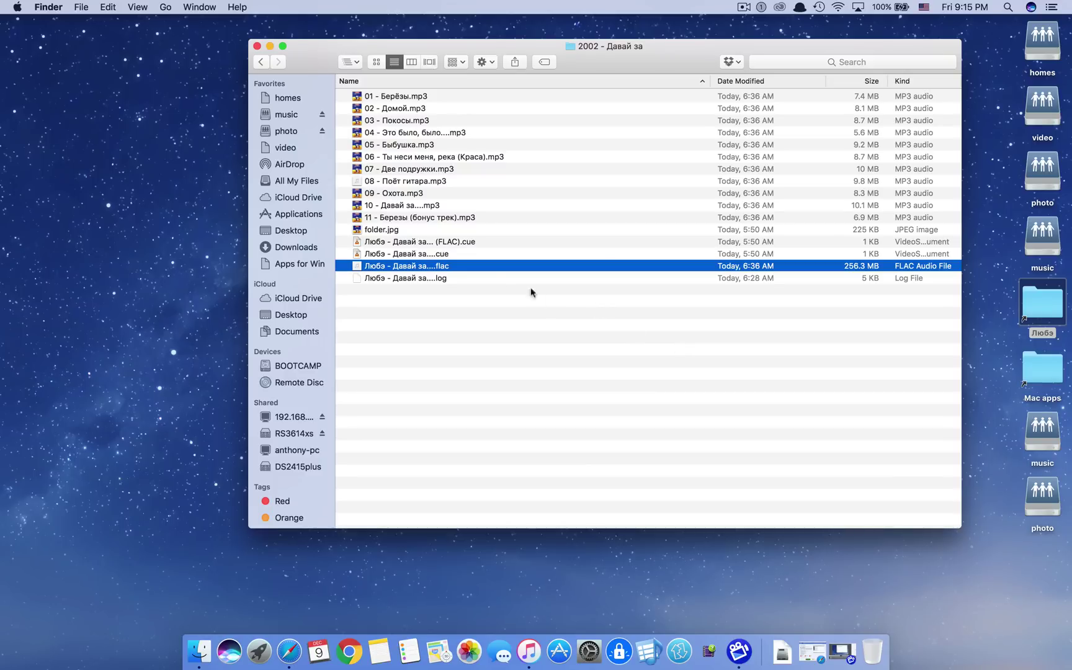
- Open the 38:32 FLAC album in MediaHuman Audio Converter and select its entry
double_click(432, 268)
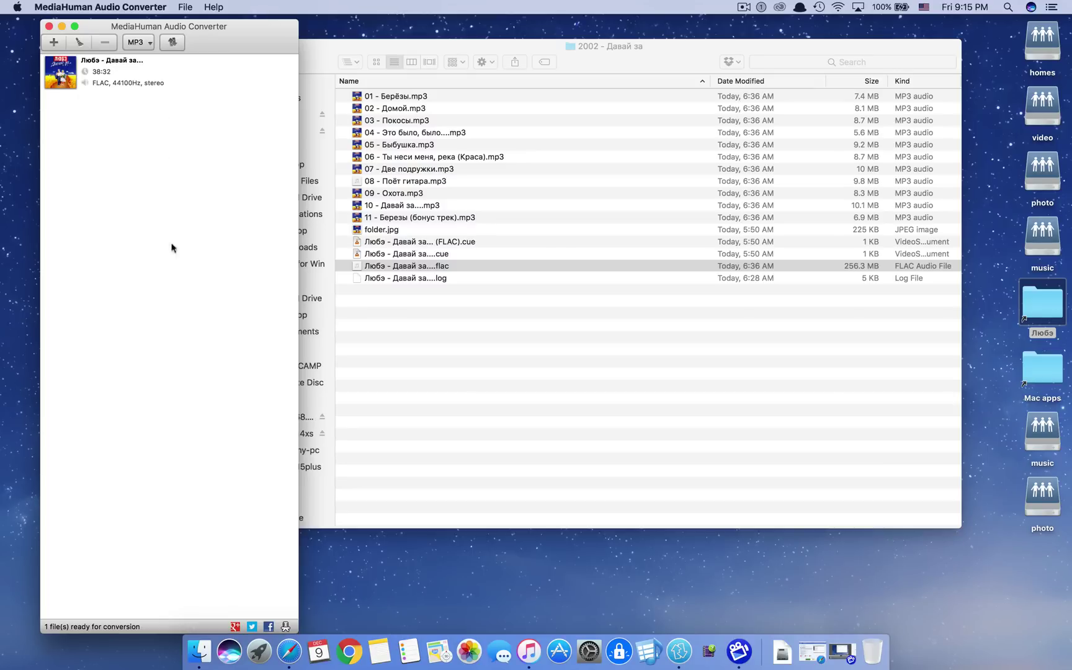
left_click(137, 74)
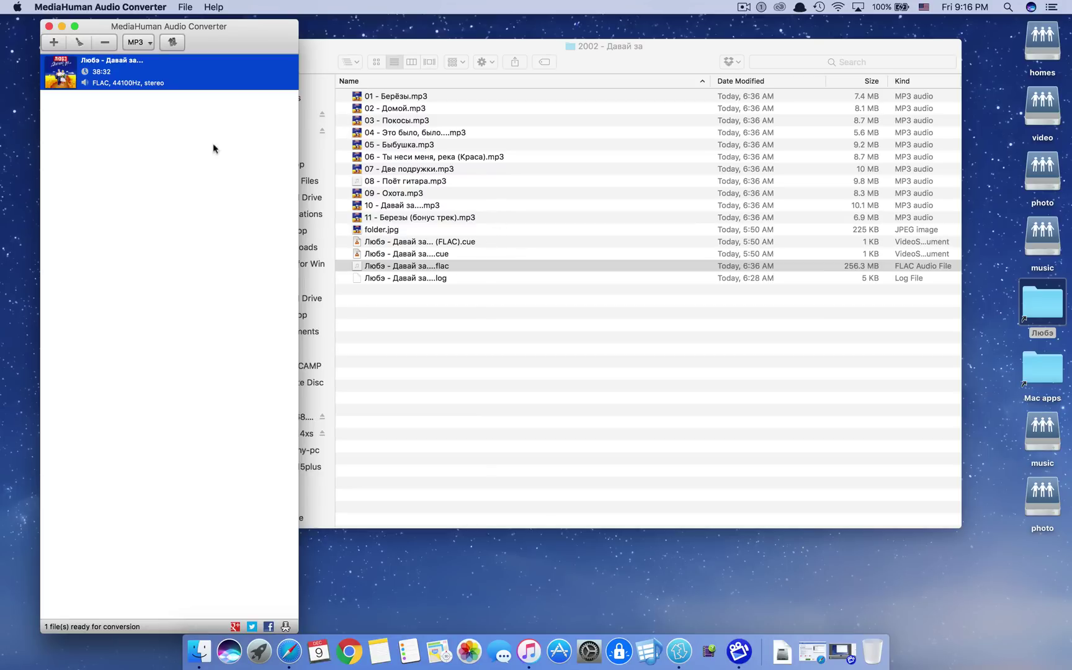
- Attach the '(FLAC).cue' sheet to the album entry using Choose CUE file
right_click(172, 71)
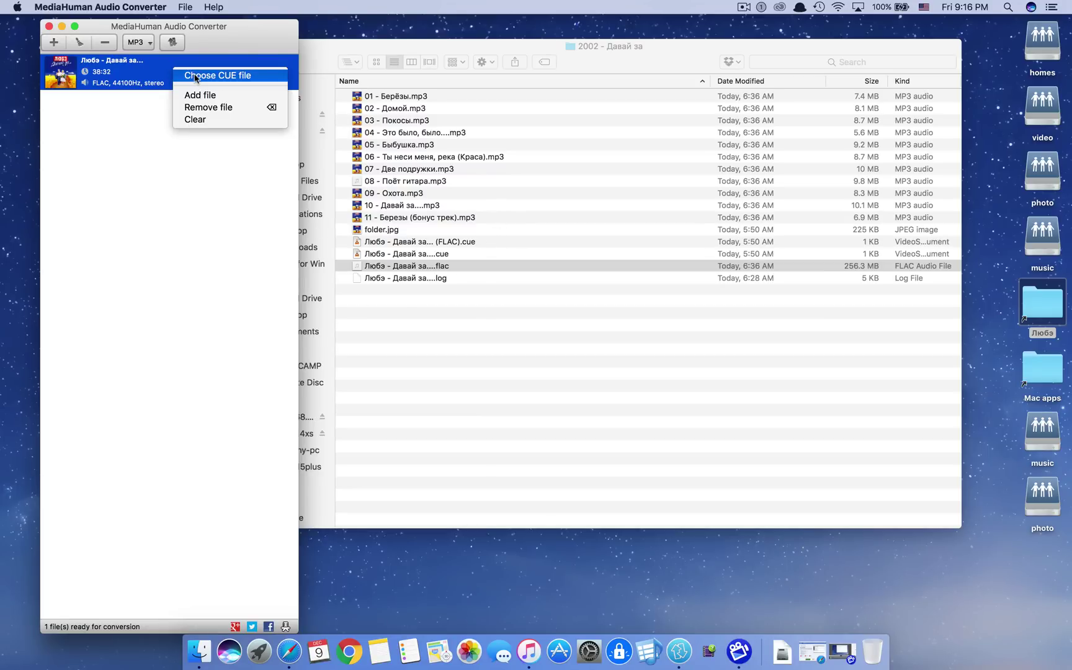
left_click(193, 76)
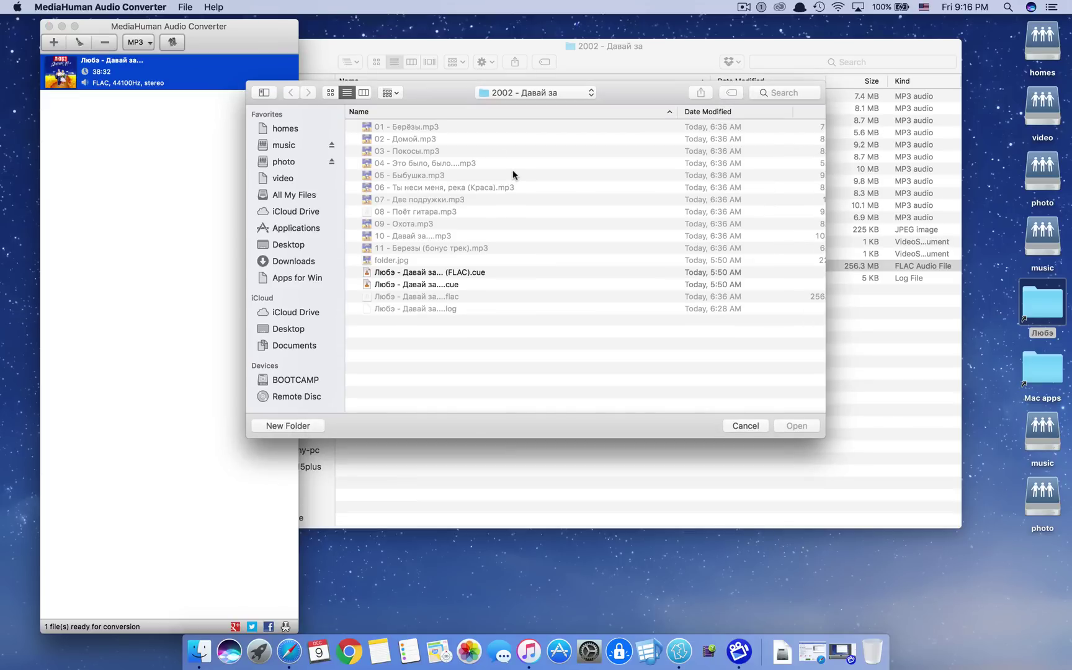
left_click(460, 271)
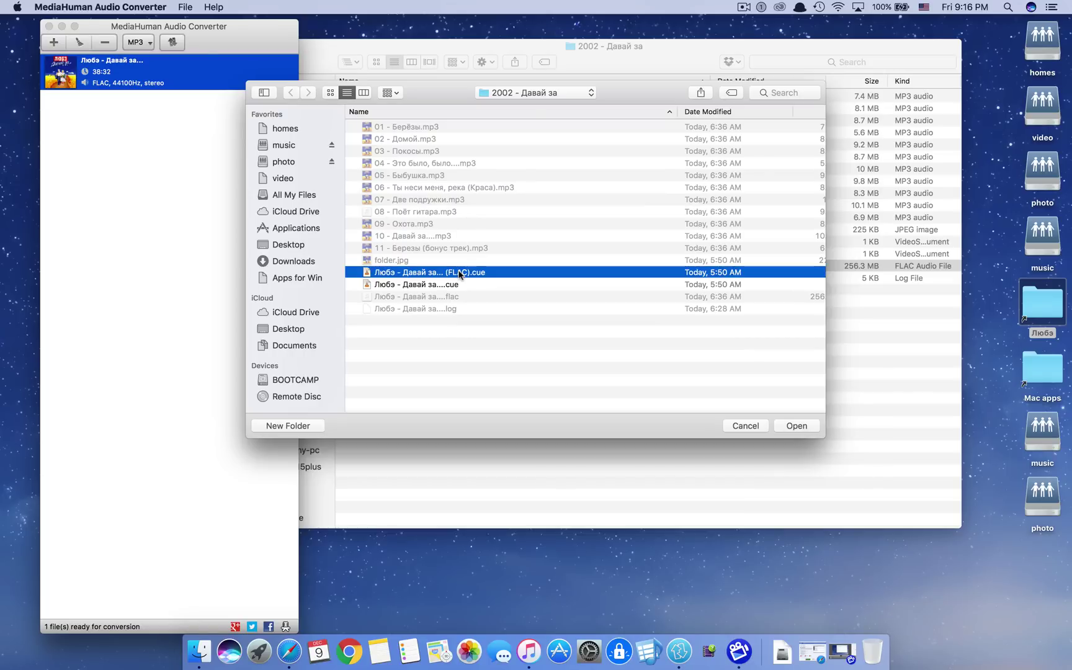
left_click(797, 426)
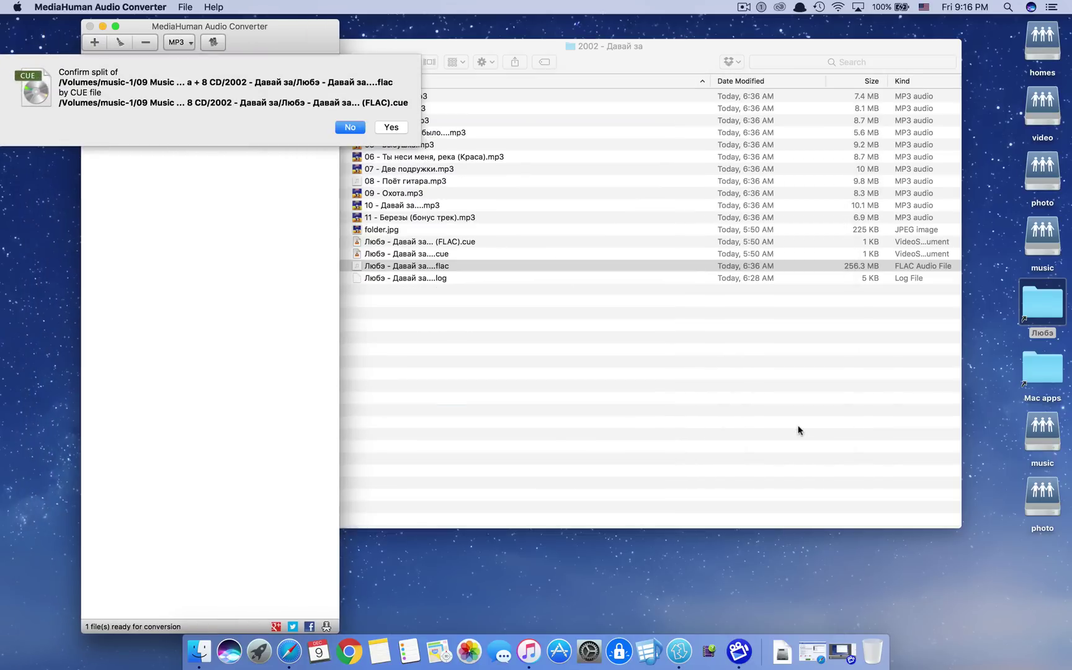
- Confirm the CUE split so the album becomes 11 FLAC tracks, 01 - Берёзы through 11 - Березы (бонус трек)
left_click(384, 126)
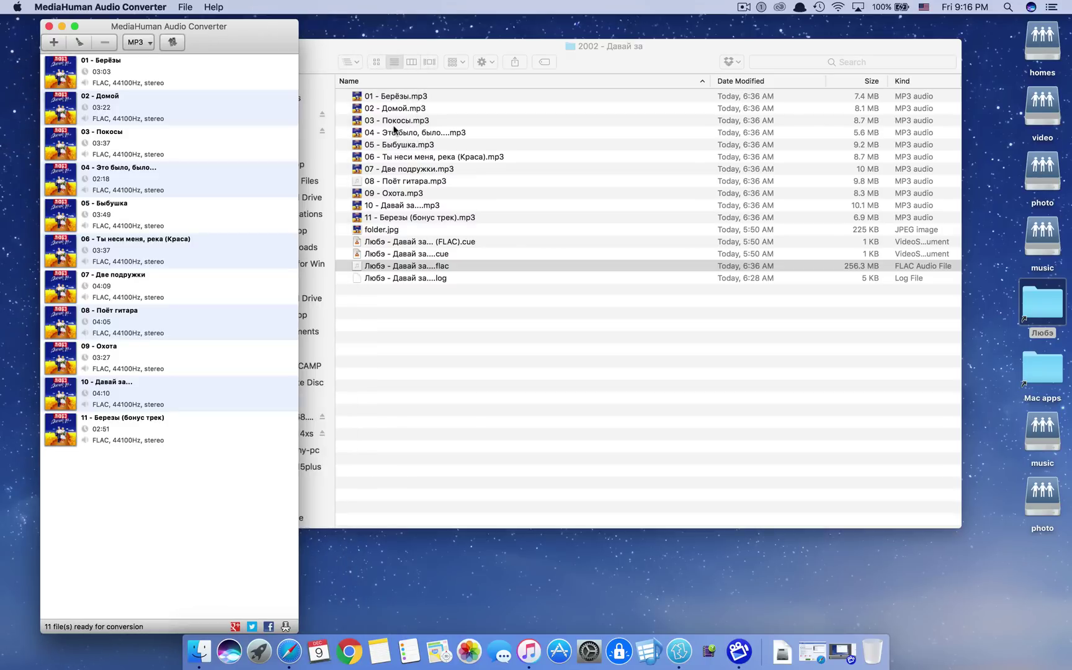